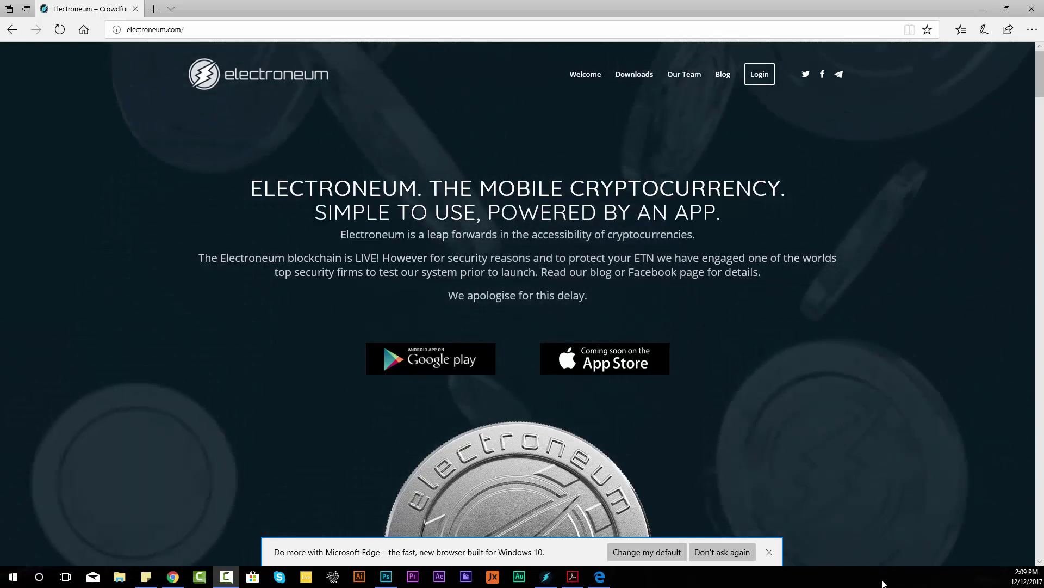
Dismiss the 'Do more with Microsoft Edge' default-browser notification
left_click(769, 552)
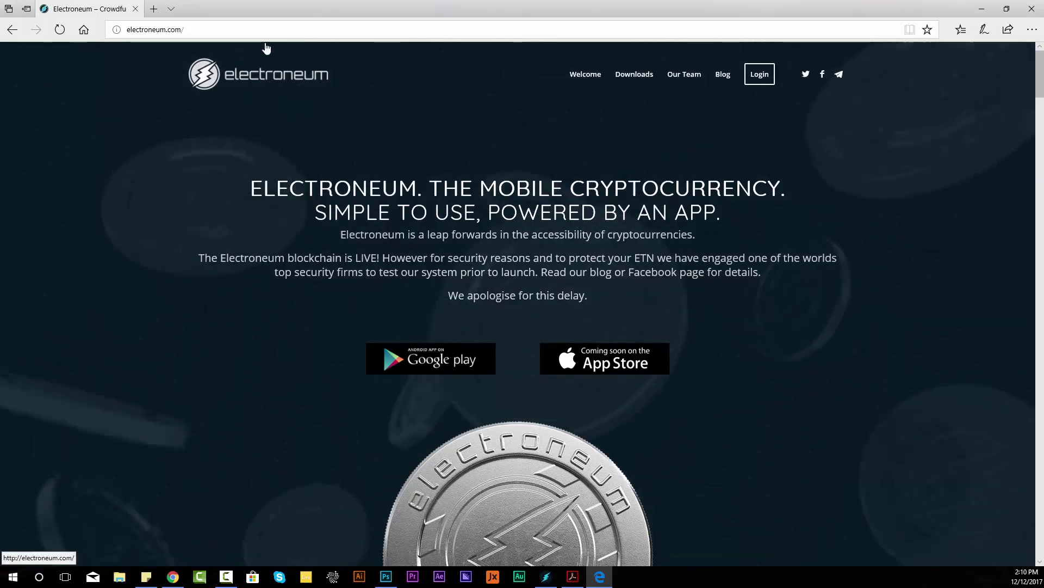
Move the Edge window aside, bring it back over the page and maximize it
mouse_move(269, 9)
left_mouse_down()
mouse_move(963, 133)
mouse_move(1043, 131)
left_mouse_up()
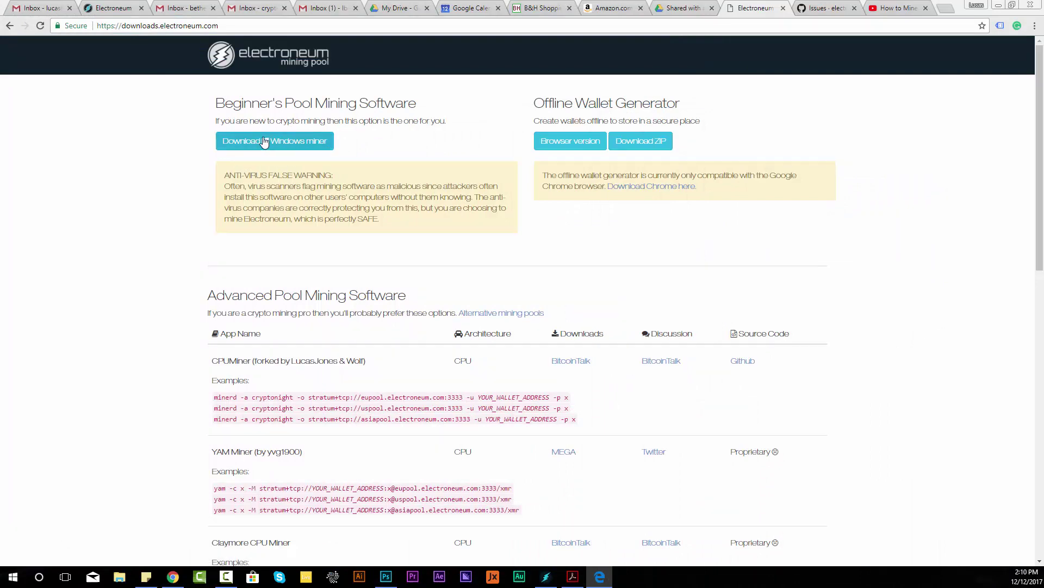
left_click_drag(1043, 59, 354, 57)
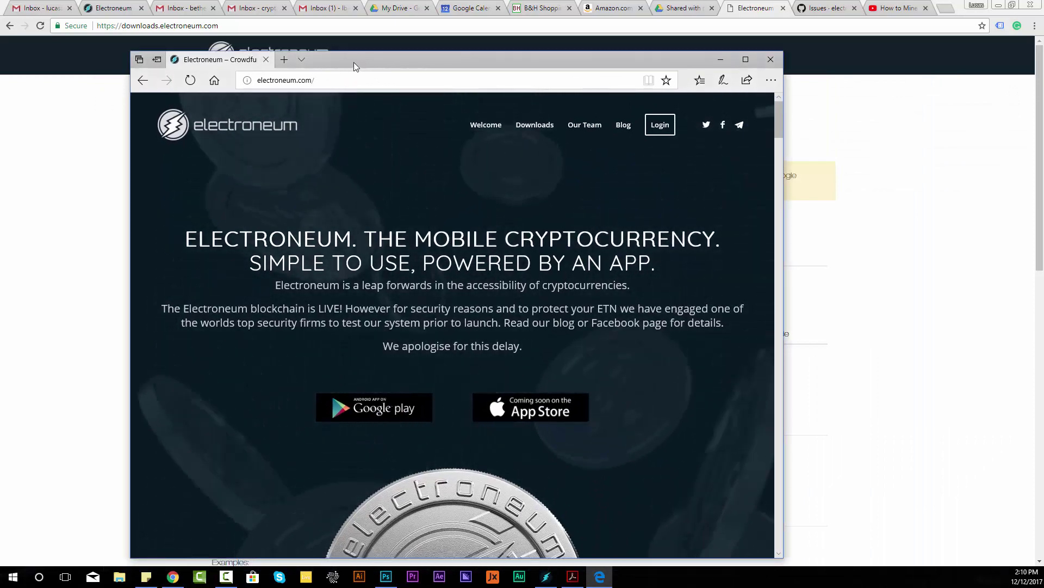
left_click_drag(352, 50, 356, 6)
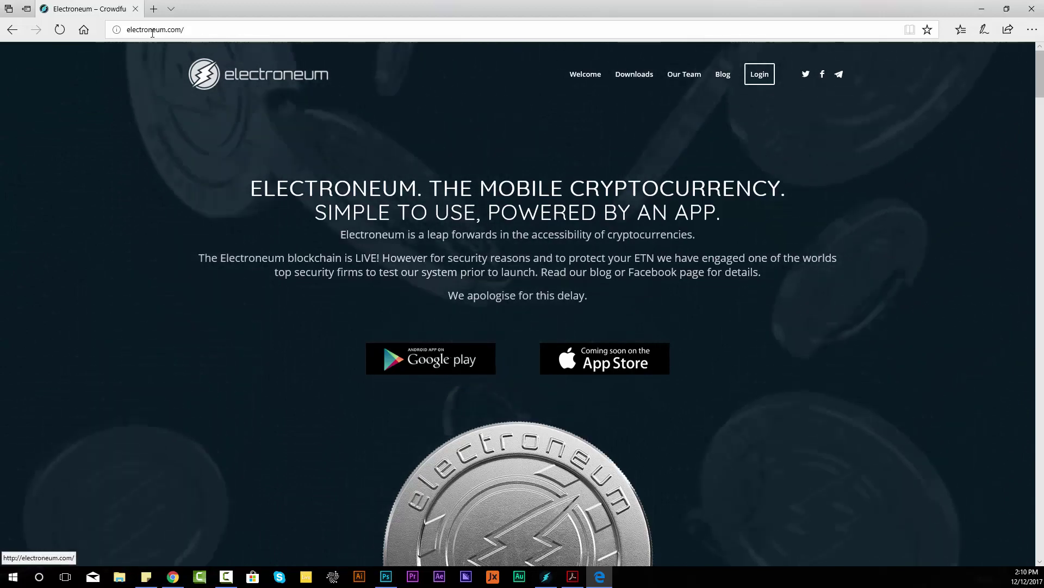
Go to the Electroneum Downloads page and start the Windows pool miner download
left_click(626, 83)
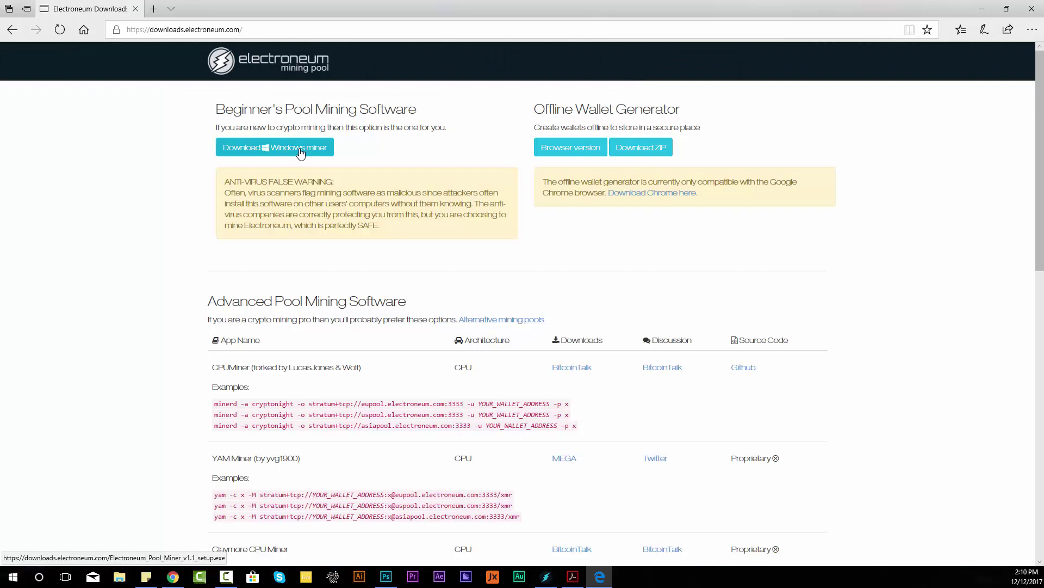
left_click(300, 155)
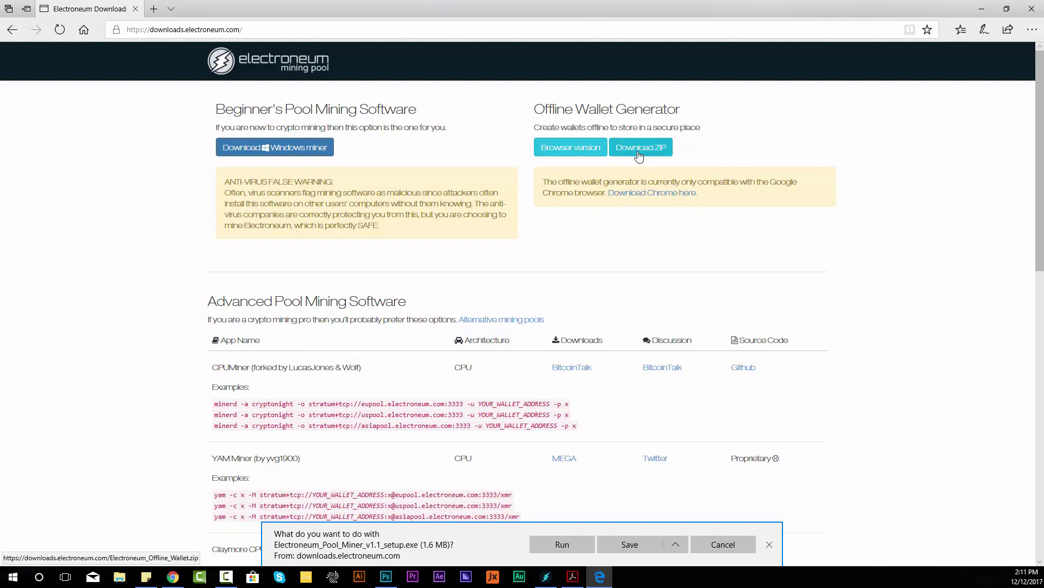
Interact with the Edge downloads window showing the pool miner setup prompt
left_click(642, 201)
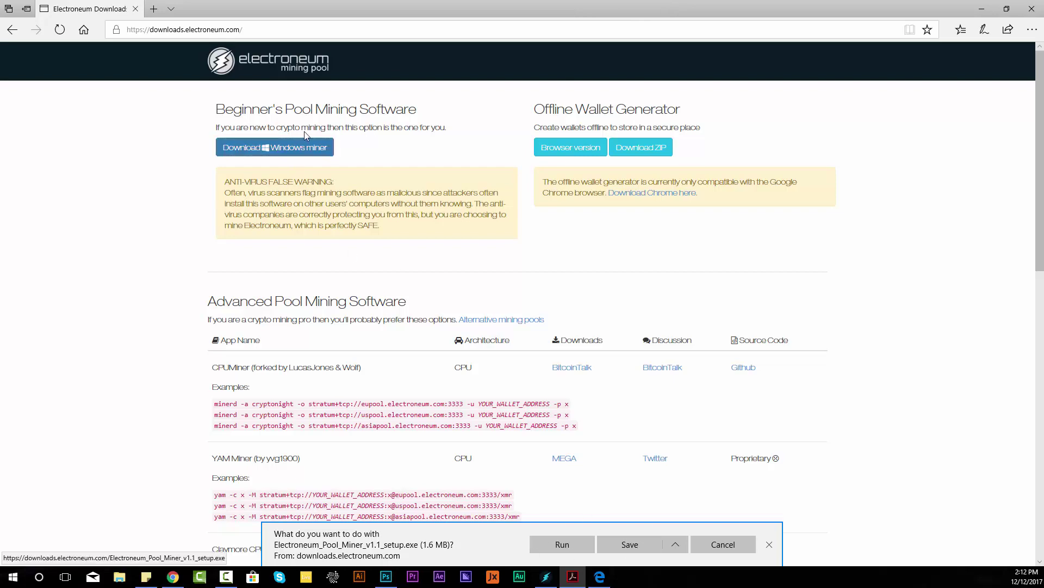
Restore and close Edge despite the ongoing download, then minimize Chrome to show the desktop
double_click(314, 6)
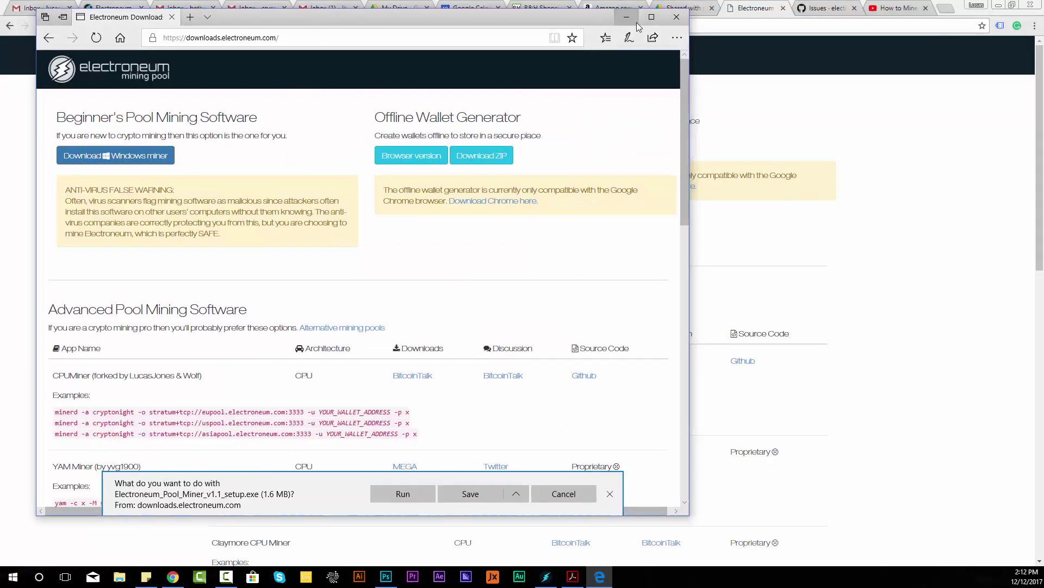
left_click(677, 18)
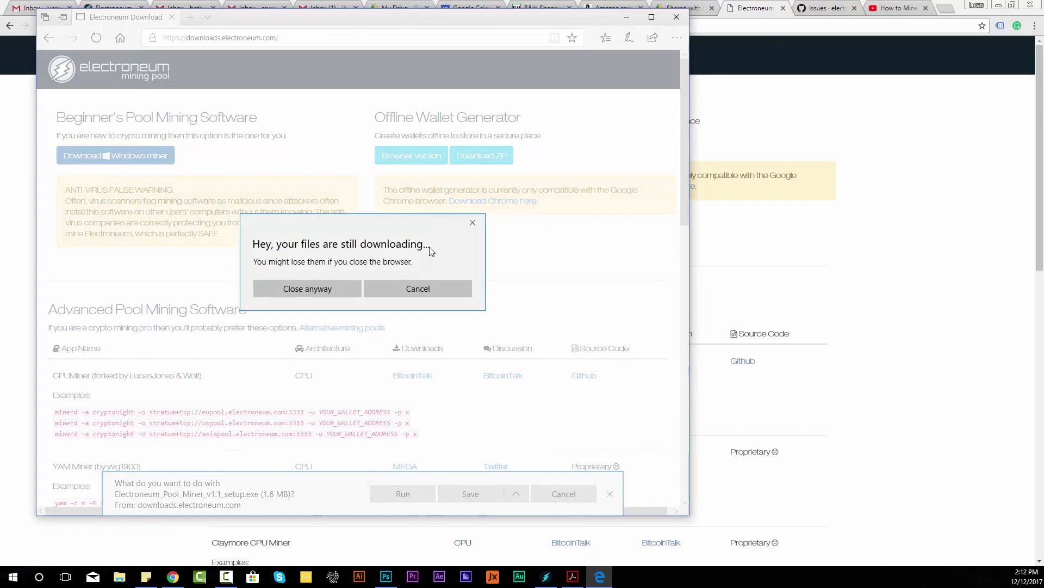
left_click(307, 288)
left_click(999, 6)
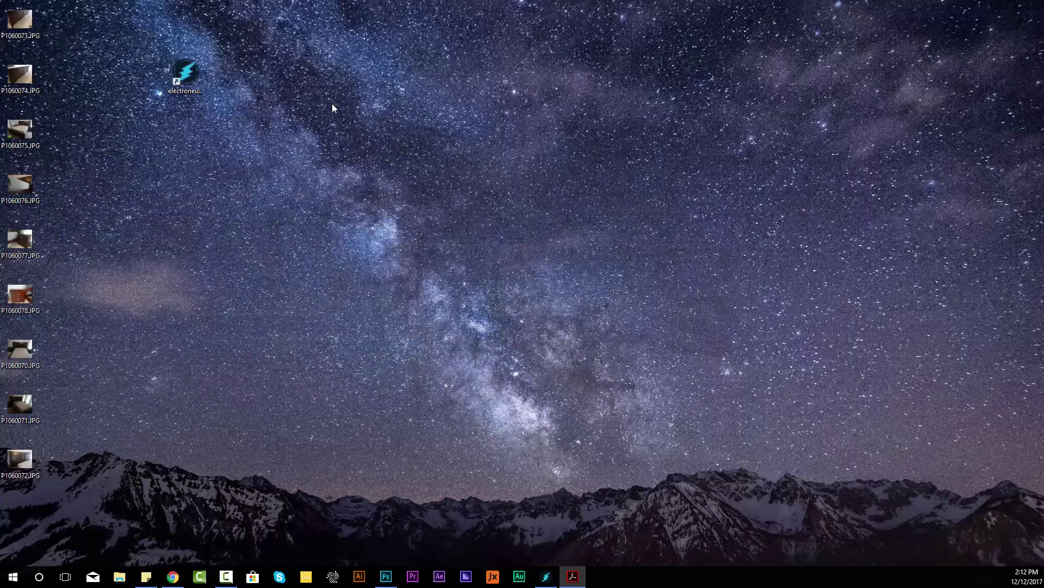
Select the Electroneum poolminer desktop shortcut and move it lower and left
left_click(186, 76)
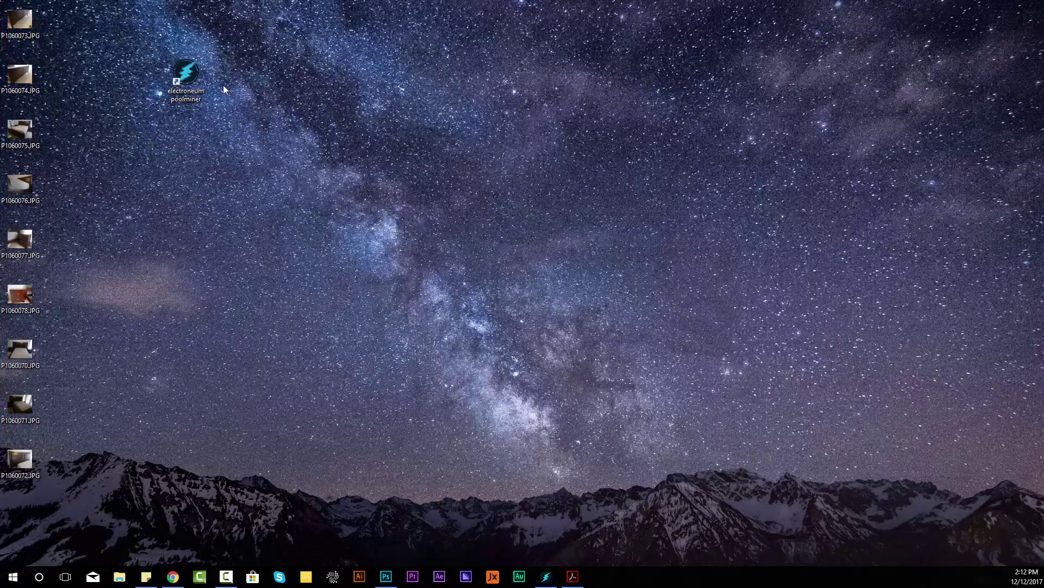
left_click_drag(112, 110, 156, 142)
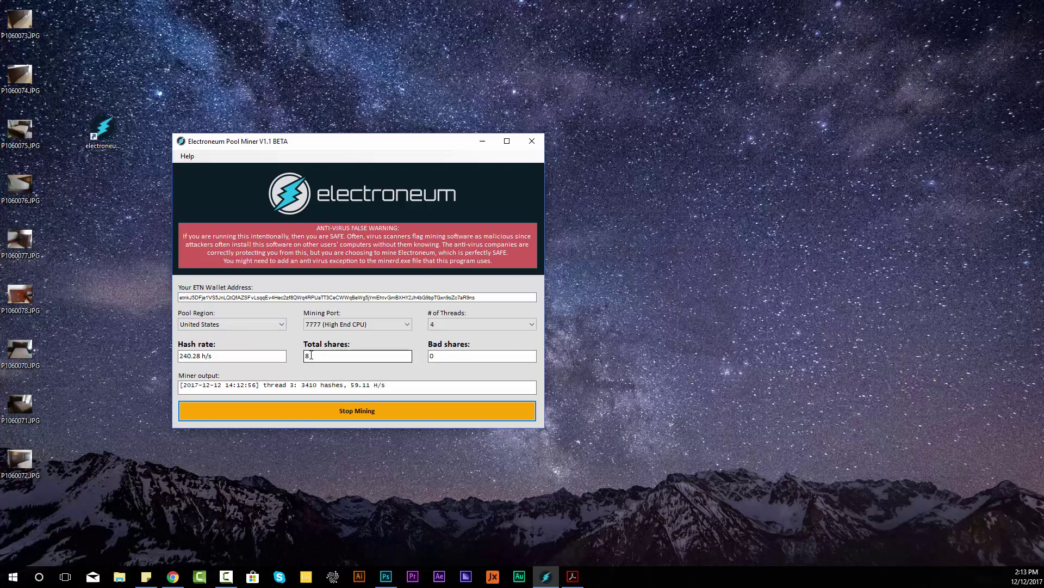
Move the mining window to the top-right while mining continues at 9/9 shares accepted
left_click(181, 298)
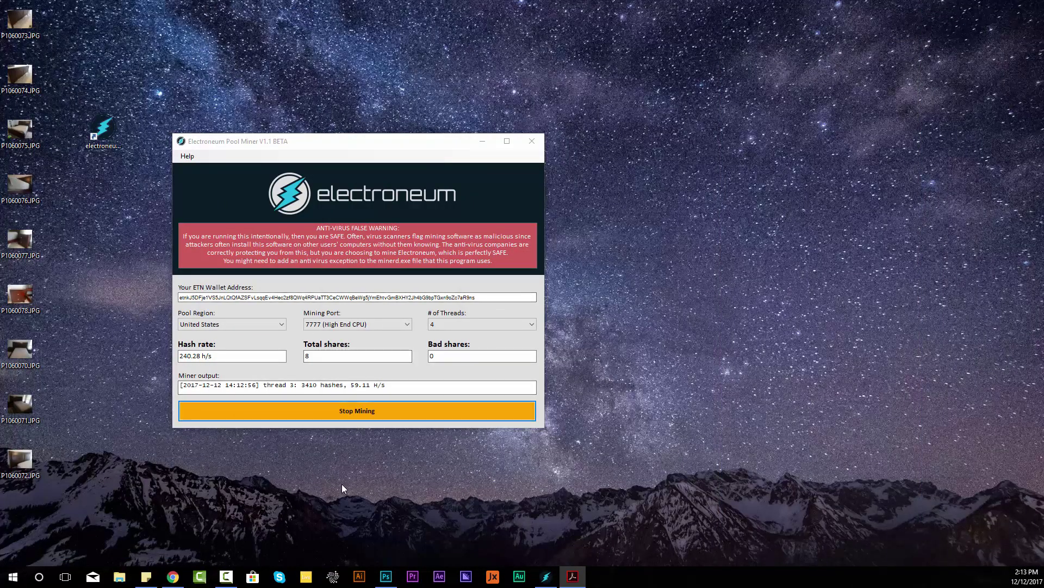
mouse_move(379, 145)
left_mouse_down()
mouse_move(768, 13)
mouse_move(672, 59)
left_mouse_up()
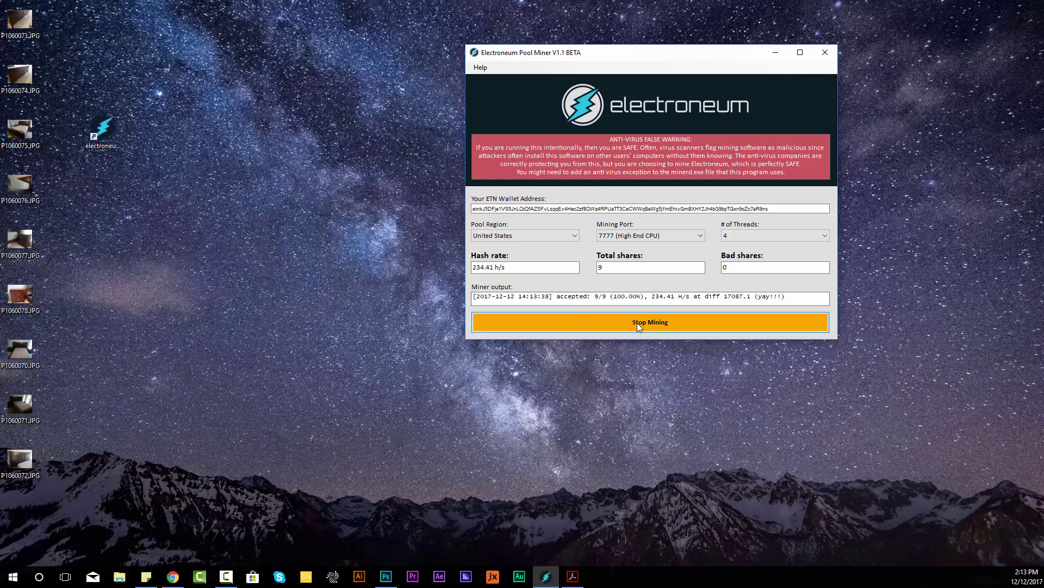
left_click(598, 270)
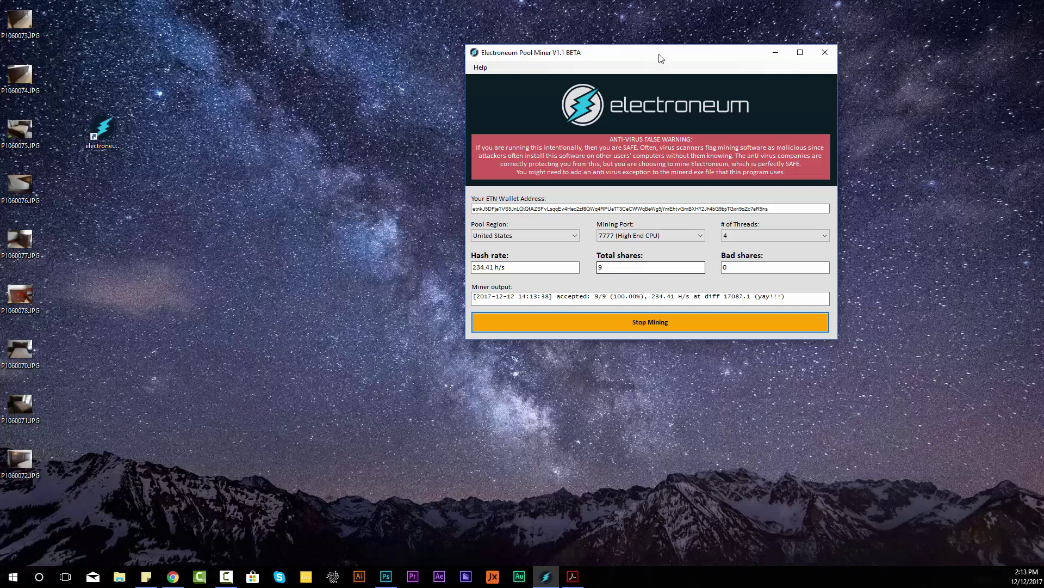